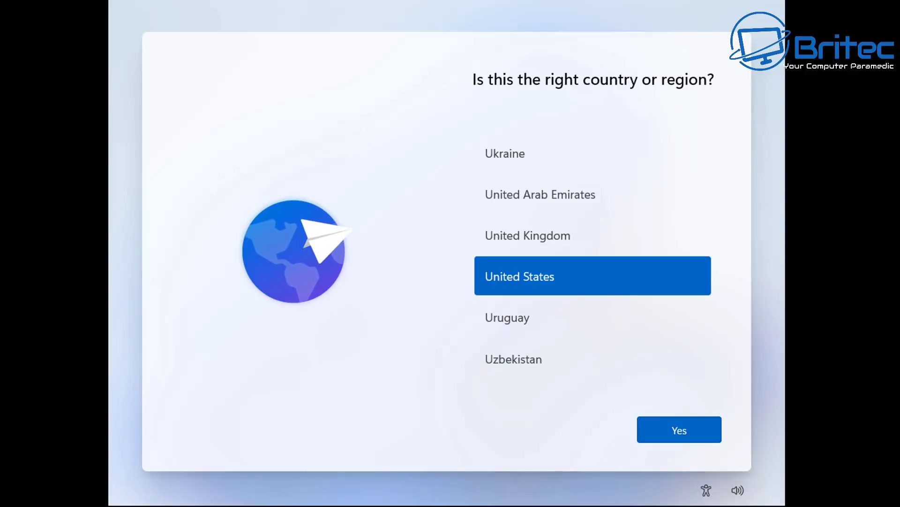
Confirm United States as the country or region
{"action": "left_click", "coordinate": [688, 428]}
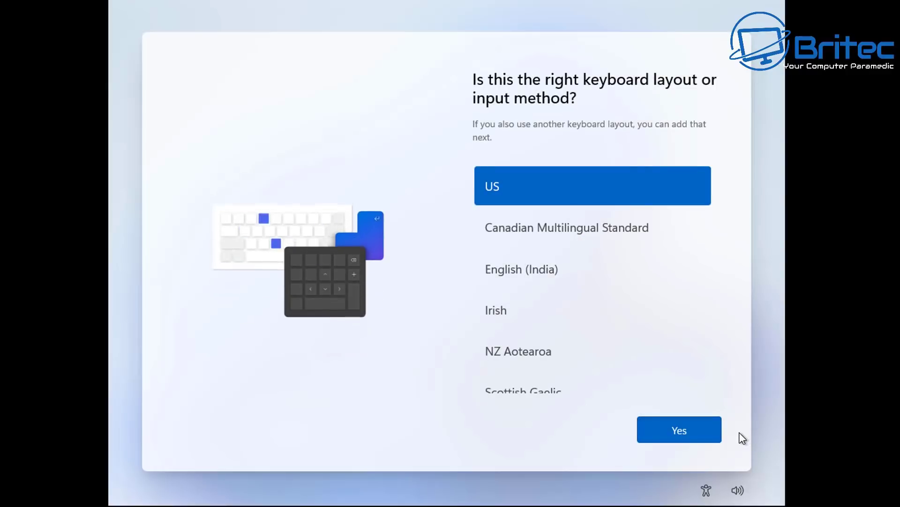
Accept the US keyboard layout and skip adding a second layout
{"action": "left_click", "coordinate": [694, 437]}
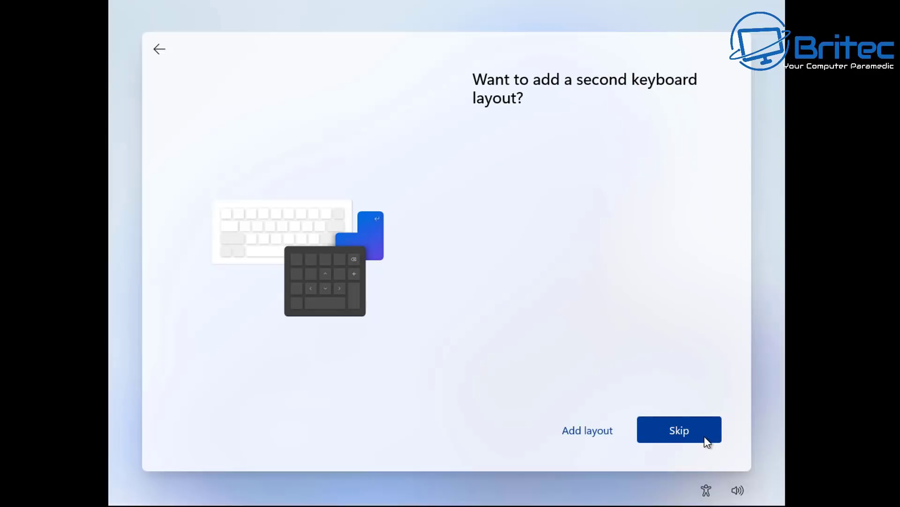
{"action": "left_click", "coordinate": [704, 437]}
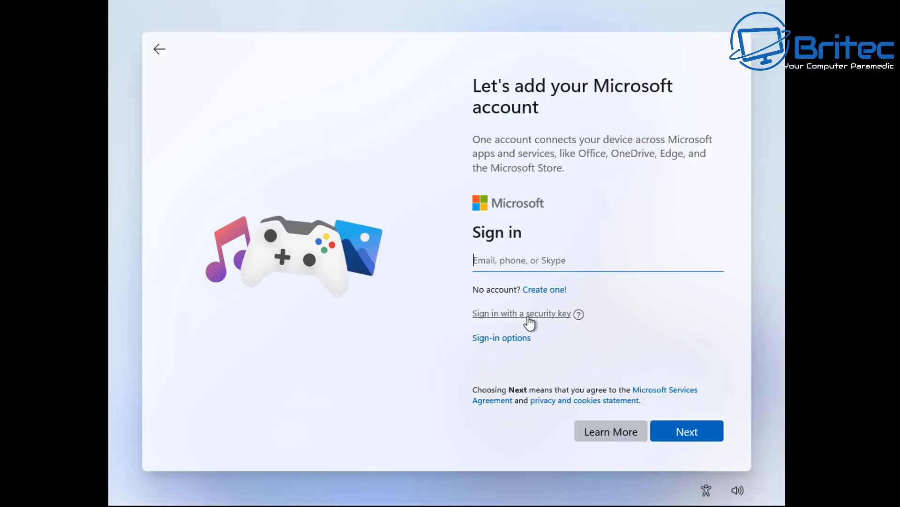
{"action": "left_click", "coordinate": [507, 339]}
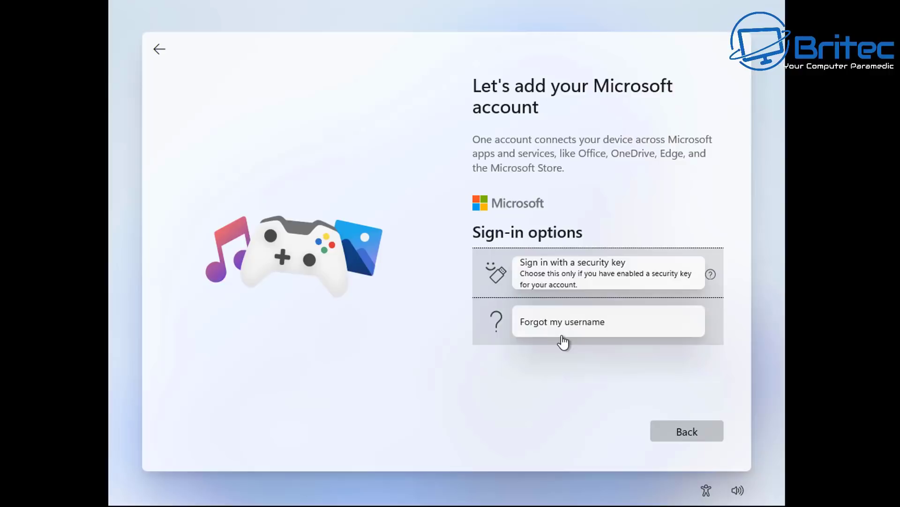
{"action": "left_click", "coordinate": [688, 433]}
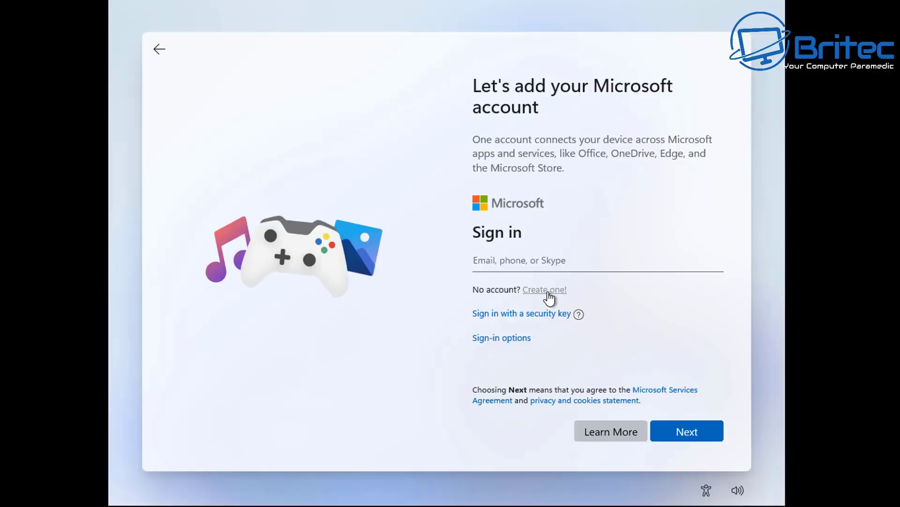
{"action": "left_click", "coordinate": [547, 290]}
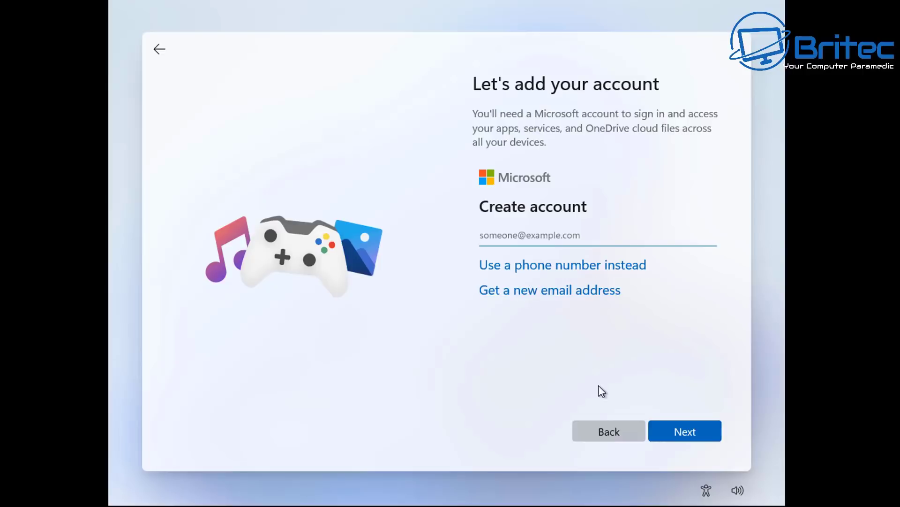
{"action": "left_click", "coordinate": [613, 436]}
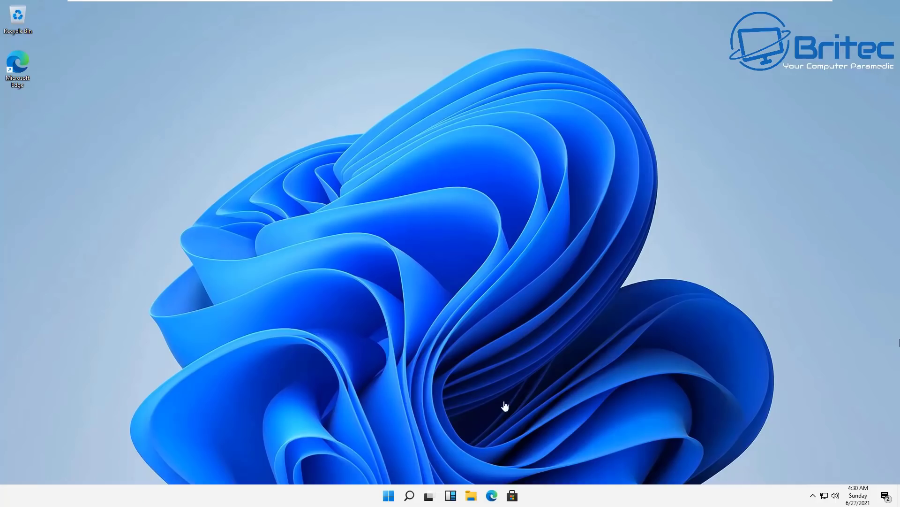
Open Settings from Start and view the account's Your info page
{"action": "left_click", "coordinate": [388, 495]}
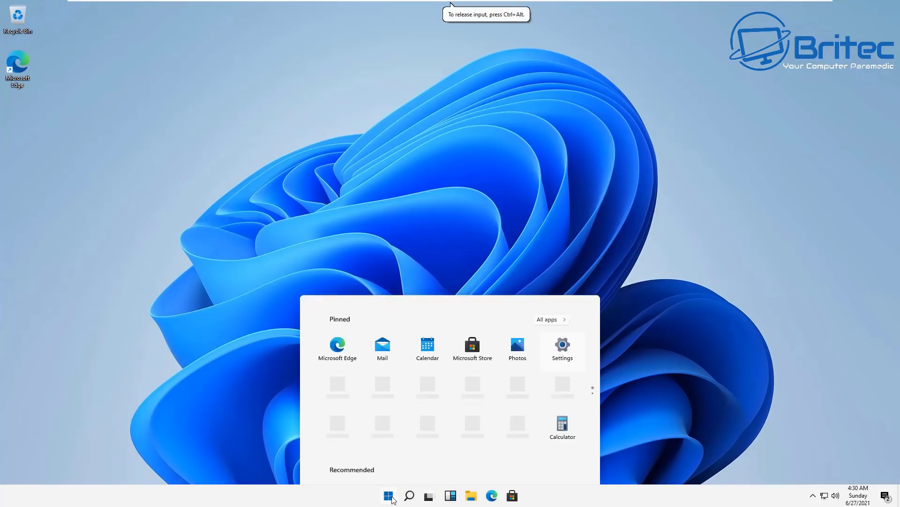
{"action": "left_click", "coordinate": [562, 223]}
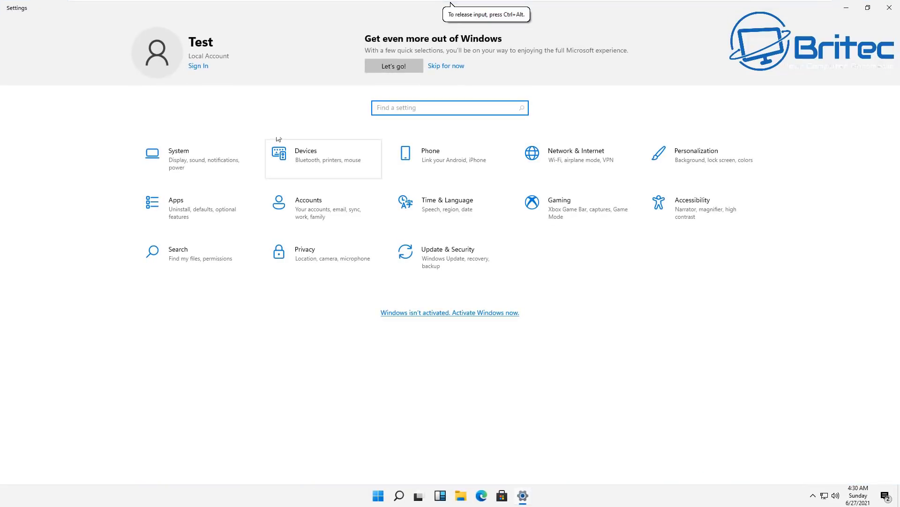
{"action": "left_click", "coordinate": [330, 215]}
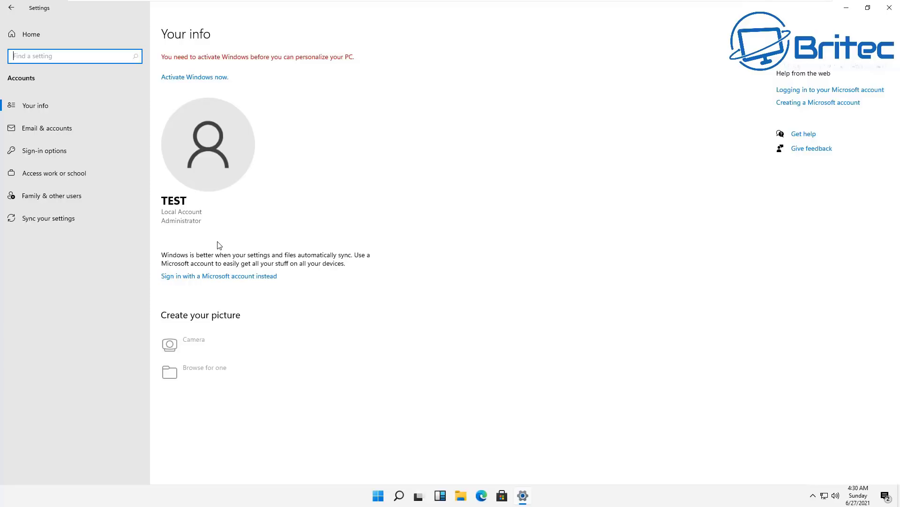
Show the System > About page with the device and Windows specifications
{"action": "left_click", "coordinate": [9, 8]}
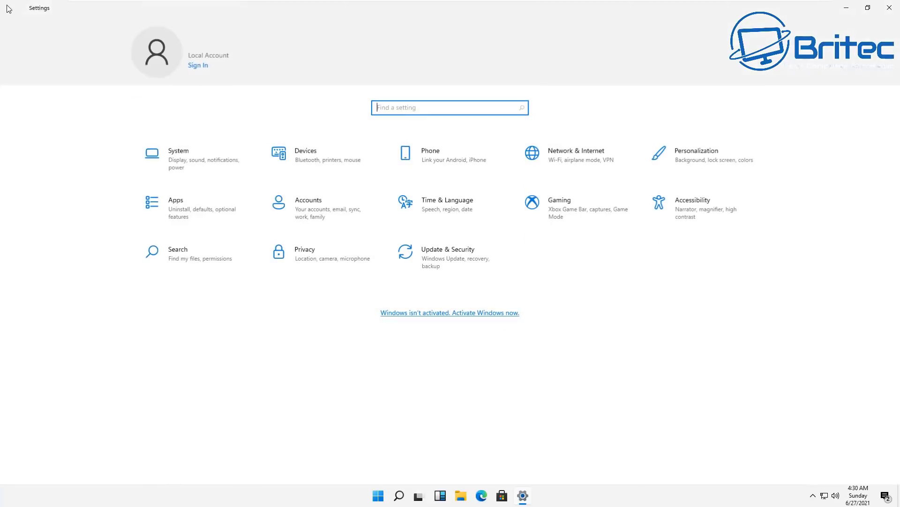
{"action": "left_click", "coordinate": [187, 164]}
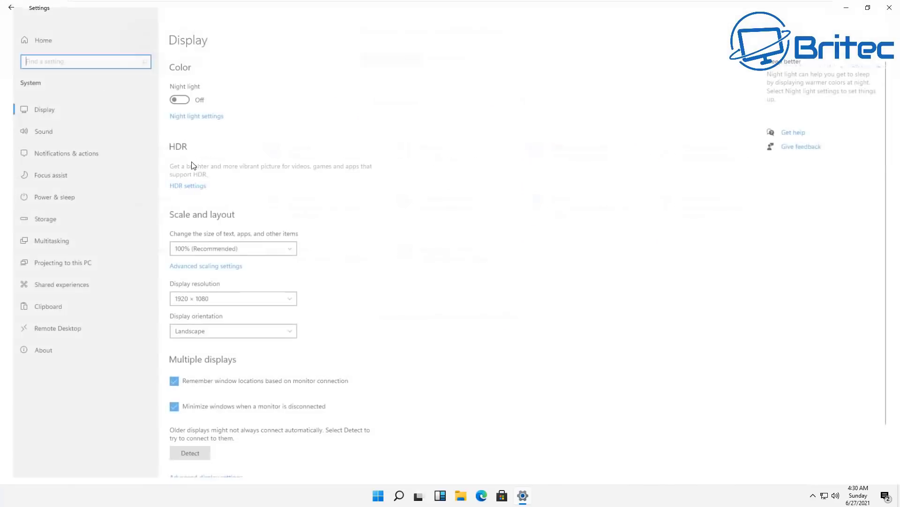
{"action": "left_click", "coordinate": [22, 357]}
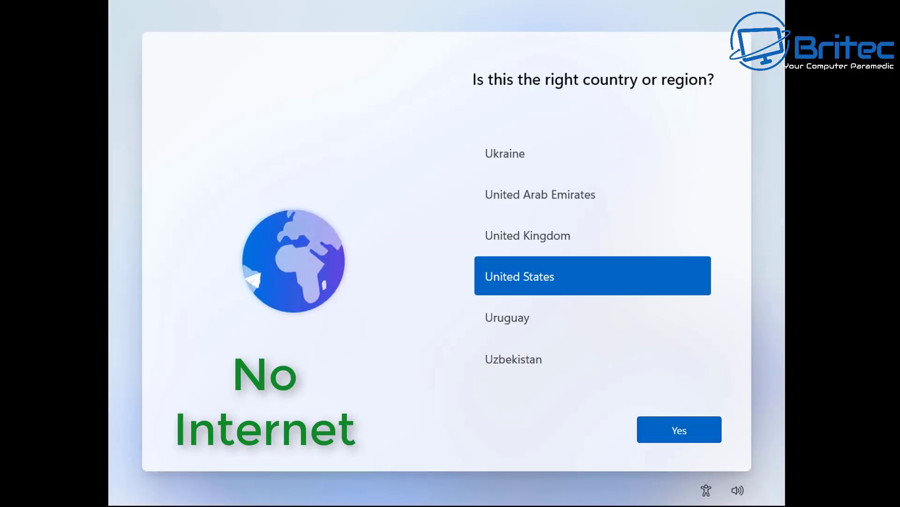
Confirm United States and the US keyboard layout, skipping a second layout
{"action": "left_click", "coordinate": [709, 428]}
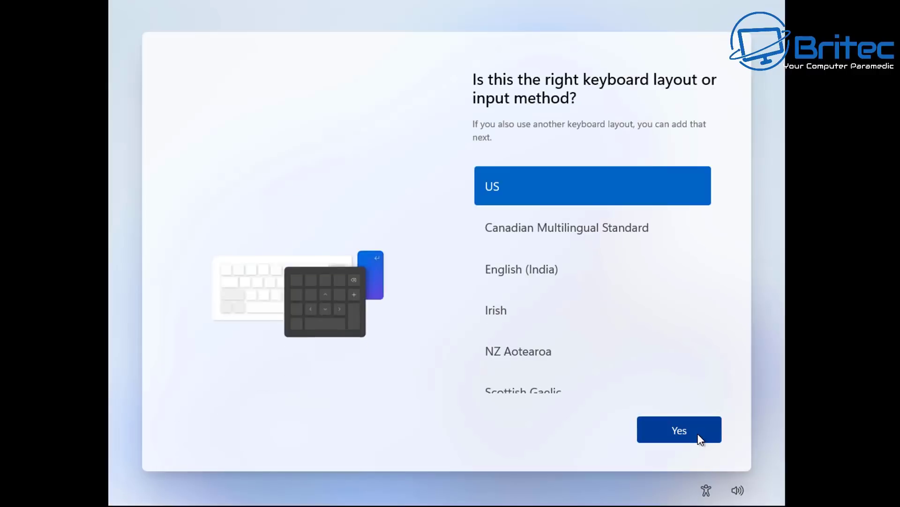
{"action": "left_click", "coordinate": [700, 437]}
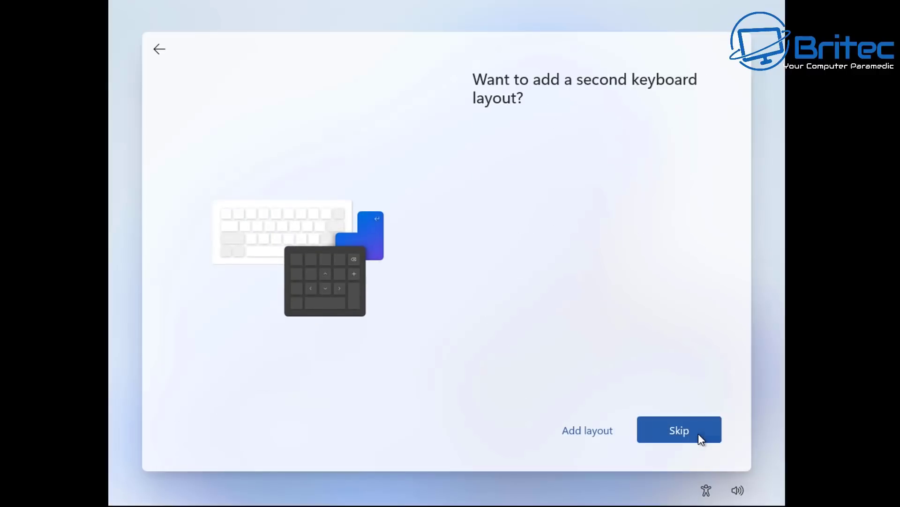
{"action": "left_click", "coordinate": [700, 434]}
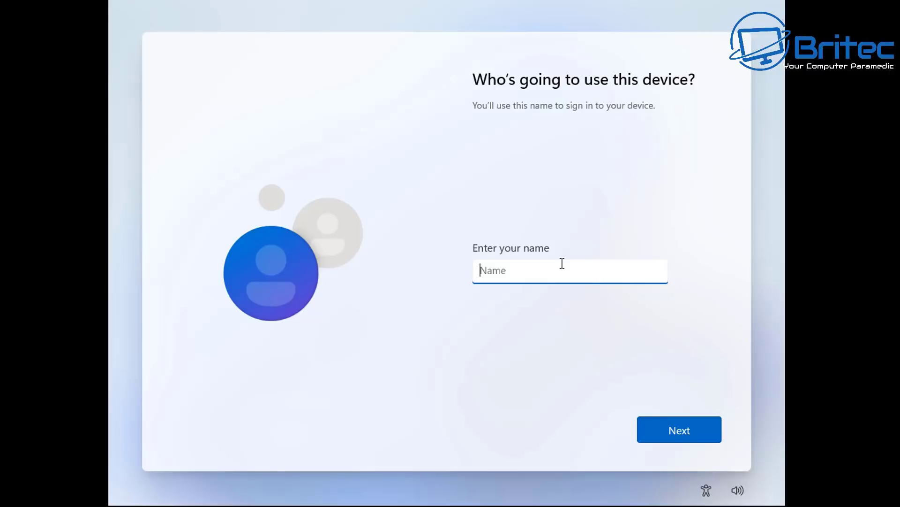
Create the local account 'Test' with no password
{"action": "type", "text": "Test"}
{"action": "left_click", "coordinate": [696, 430]}
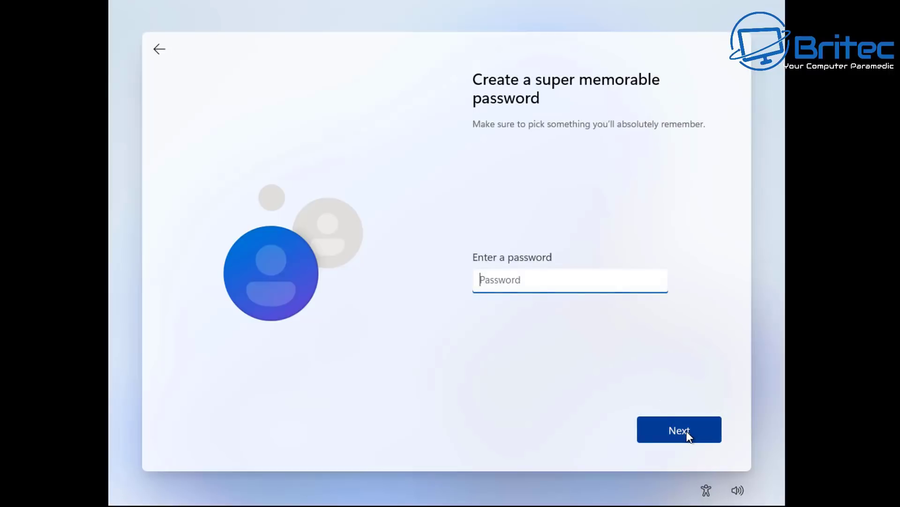
{"action": "left_click", "coordinate": [687, 432]}
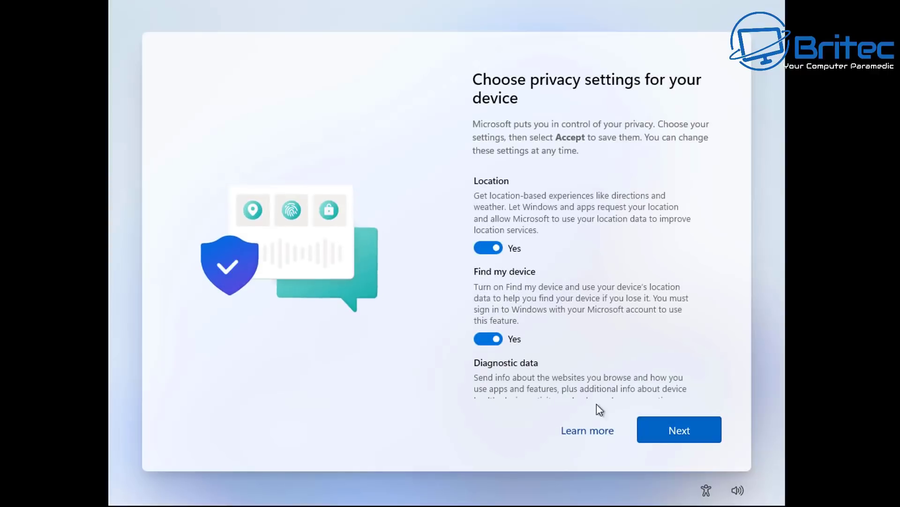
Turn off location, Find my device, optional diagnostics, inking and typing, tailored experiences and advertising ID
{"action": "left_click", "coordinate": [488, 248]}
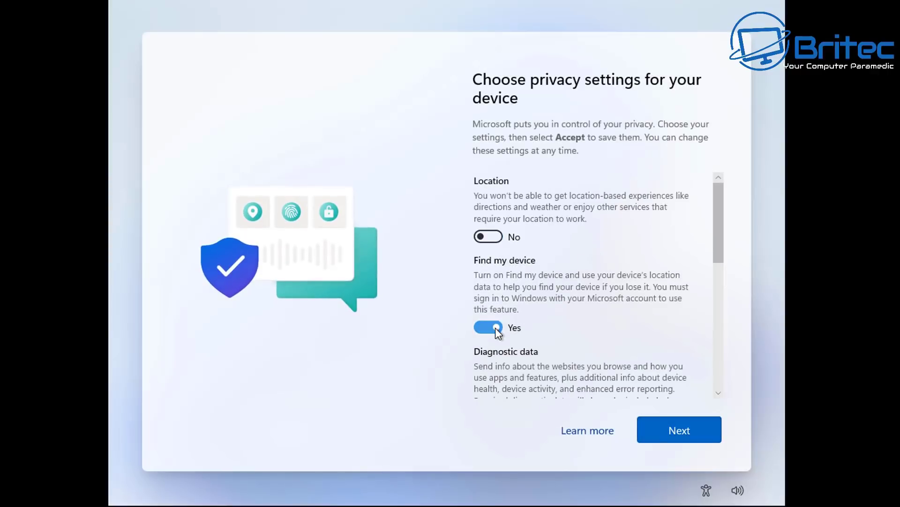
{"action": "left_click", "coordinate": [496, 328]}
{"action": "scroll", "coordinate": [513, 359], "scroll_direction": "down", "scroll_amount": 3}
{"action": "left_click", "coordinate": [490, 338]}
{"action": "scroll", "coordinate": [506, 363], "scroll_direction": "down", "scroll_amount": 3}
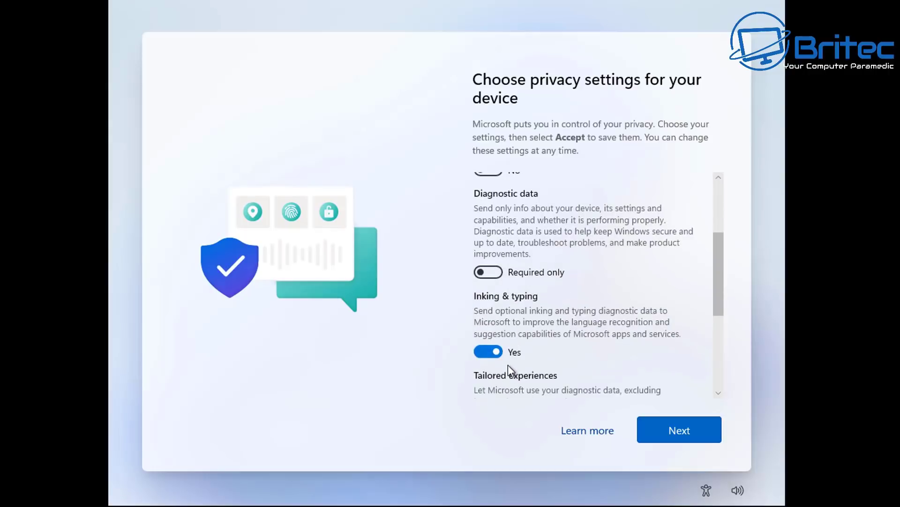
{"action": "left_click", "coordinate": [488, 352]}
{"action": "scroll", "coordinate": [511, 362], "scroll_direction": "down", "scroll_amount": 3}
{"action": "left_click", "coordinate": [488, 343]}
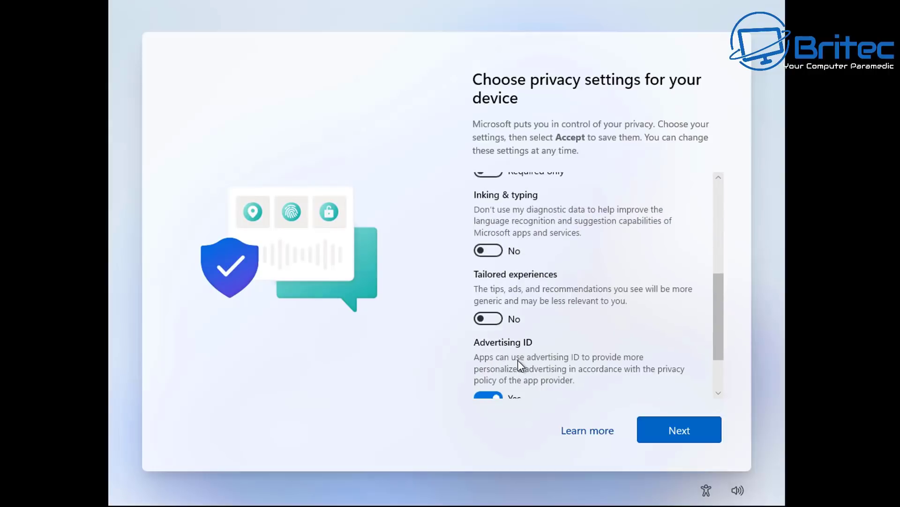
{"action": "scroll", "coordinate": [518, 365], "scroll_direction": "down", "scroll_amount": 3}
{"action": "left_click", "coordinate": [490, 330]}
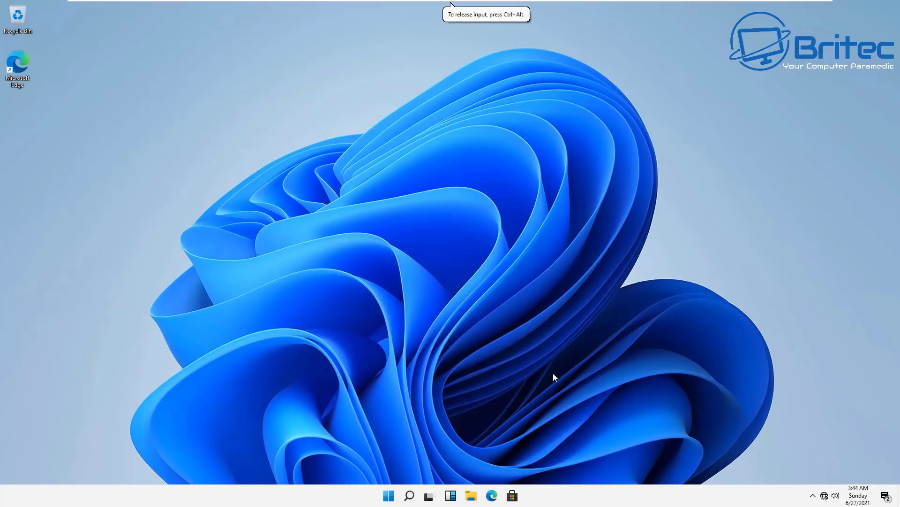
{"action": "left_click", "coordinate": [411, 496]}
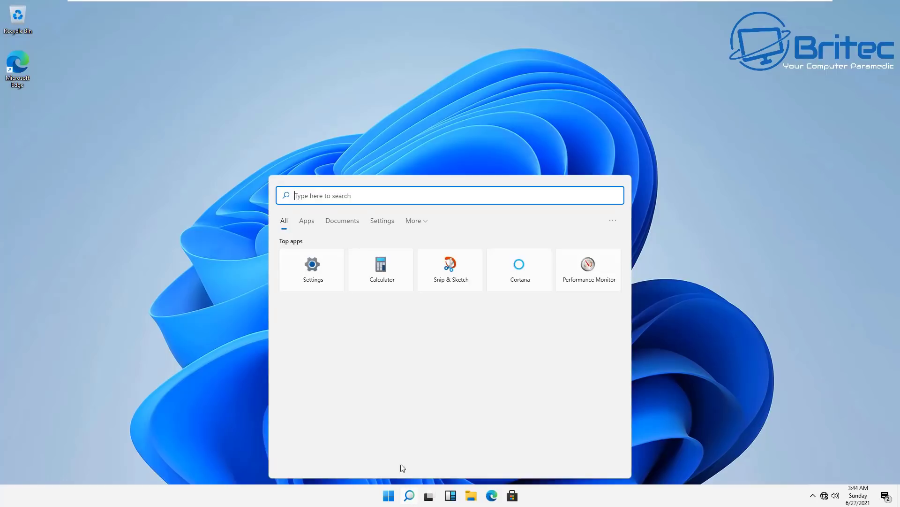
{"action": "left_click", "coordinate": [313, 274]}
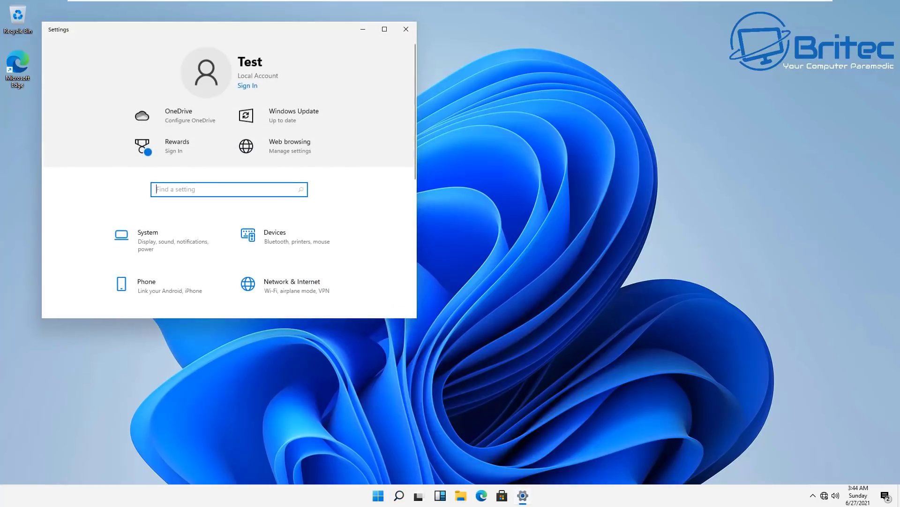
{"action": "left_click_drag", "start_coordinate": [239, 38], "coordinate": [503, 115]}
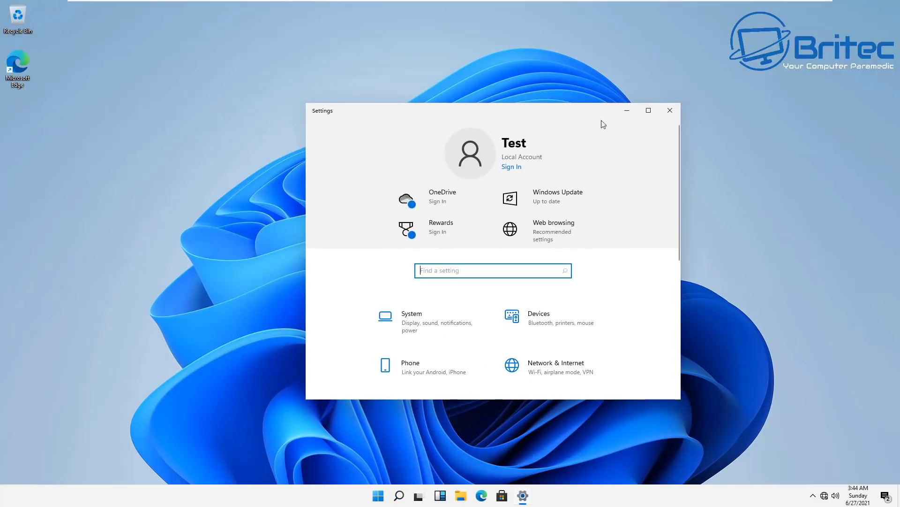
{"action": "left_click", "coordinate": [649, 111]}
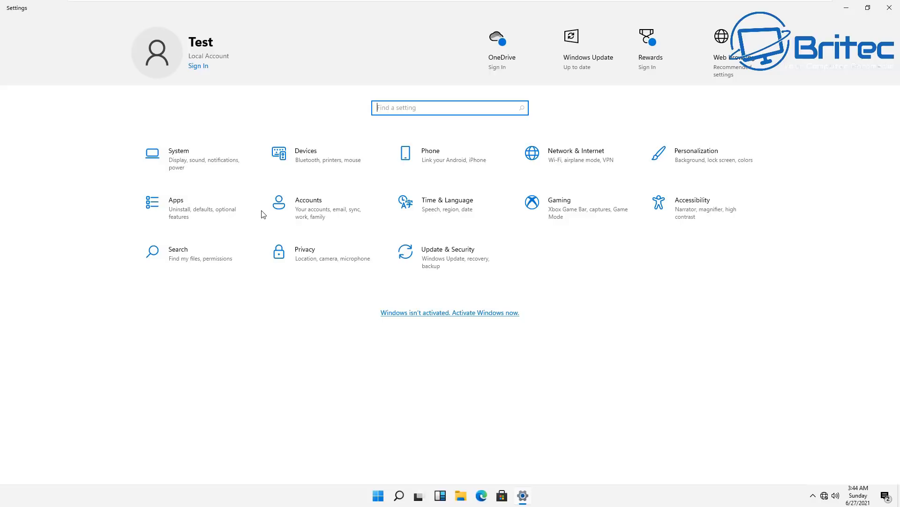
{"action": "left_click", "coordinate": [204, 162]}
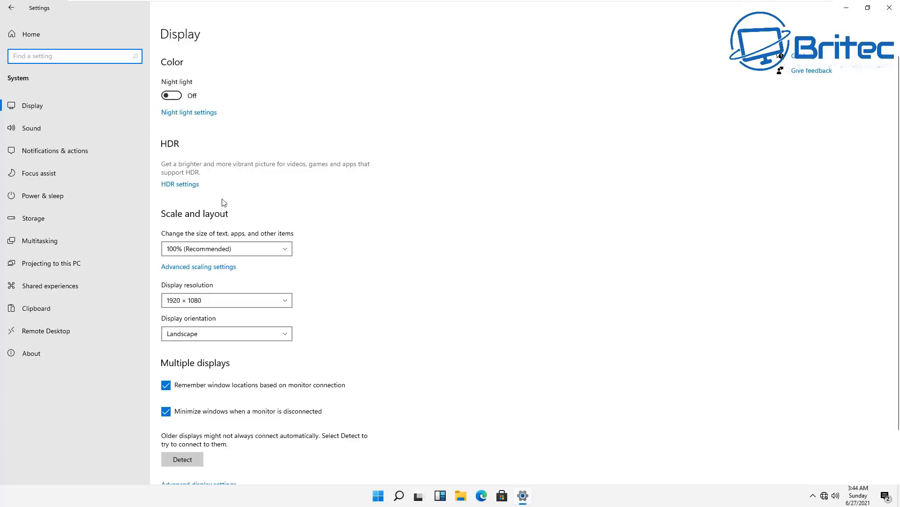
{"action": "left_click", "coordinate": [53, 354]}
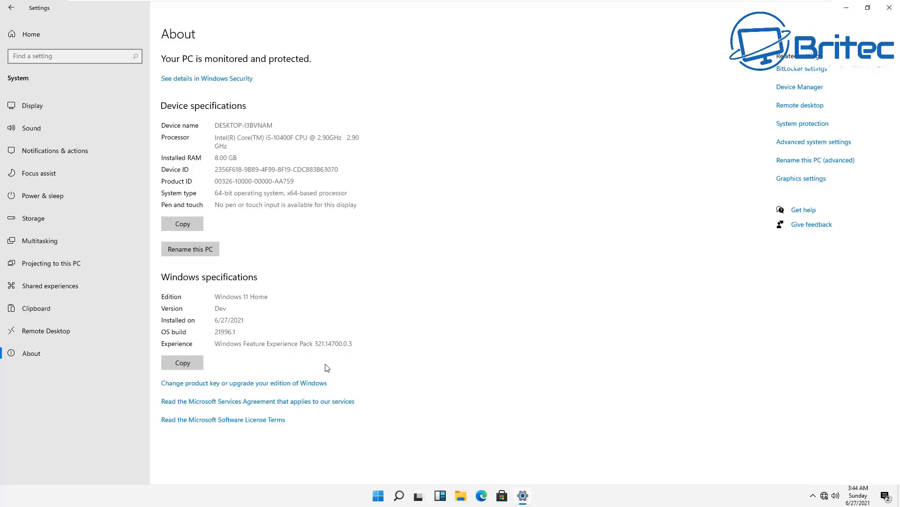
{"action": "left_click_drag", "start_coordinate": [269, 299], "coordinate": [215, 298]}
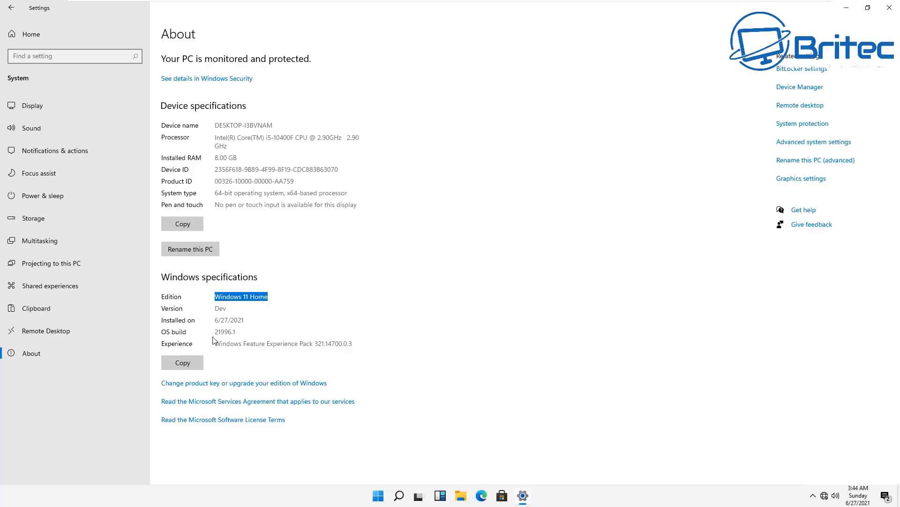
{"action": "left_click", "coordinate": [887, 10]}
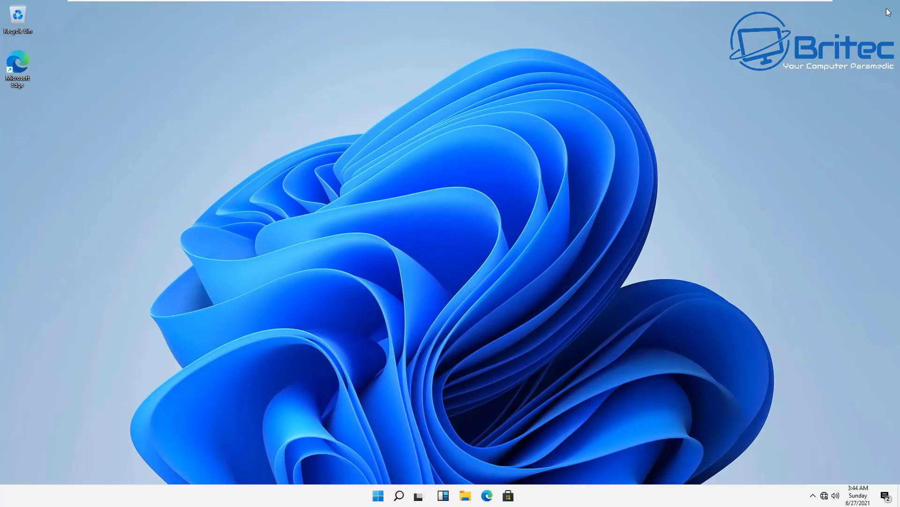